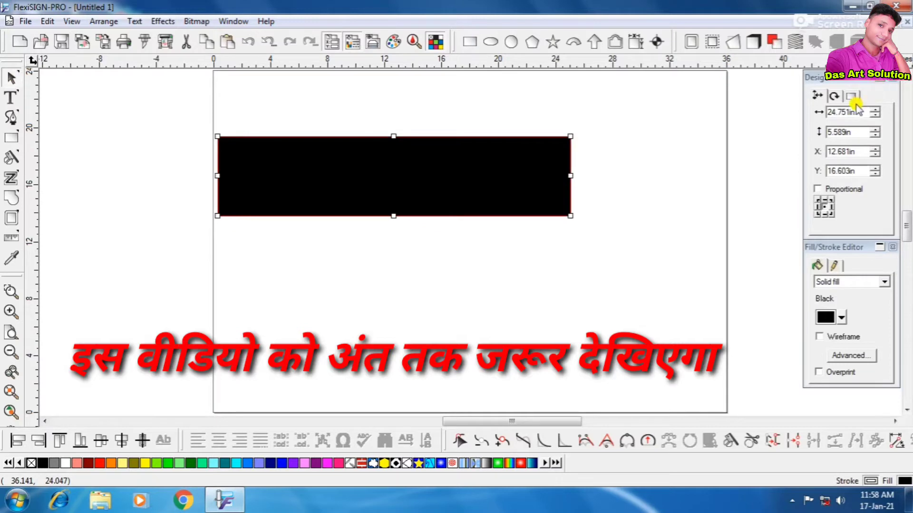
Step: Set the black rectangle's width to 11 in and its height to 2 in
click(858, 111)
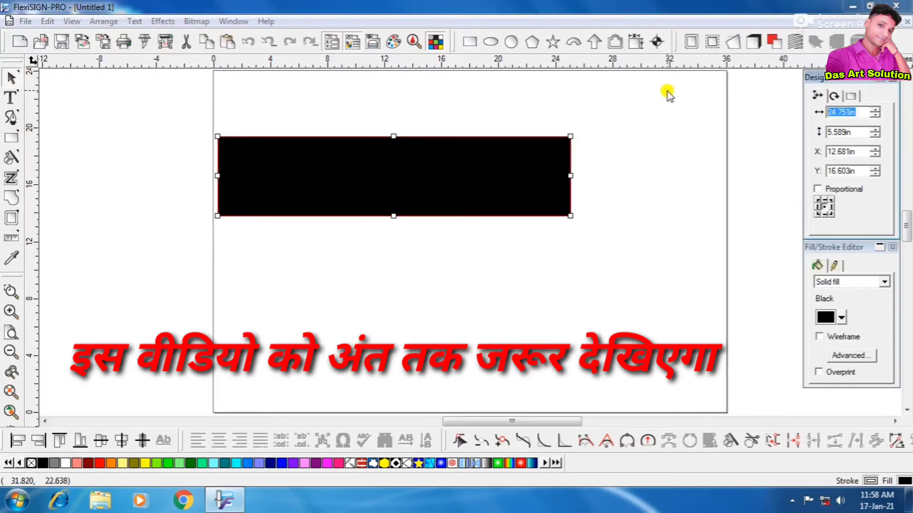
text(11)
key(Return)
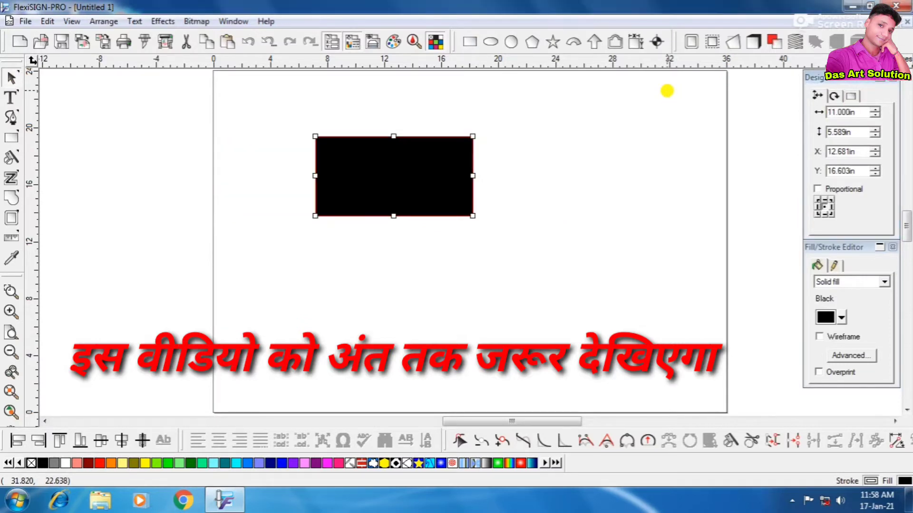
click(853, 133)
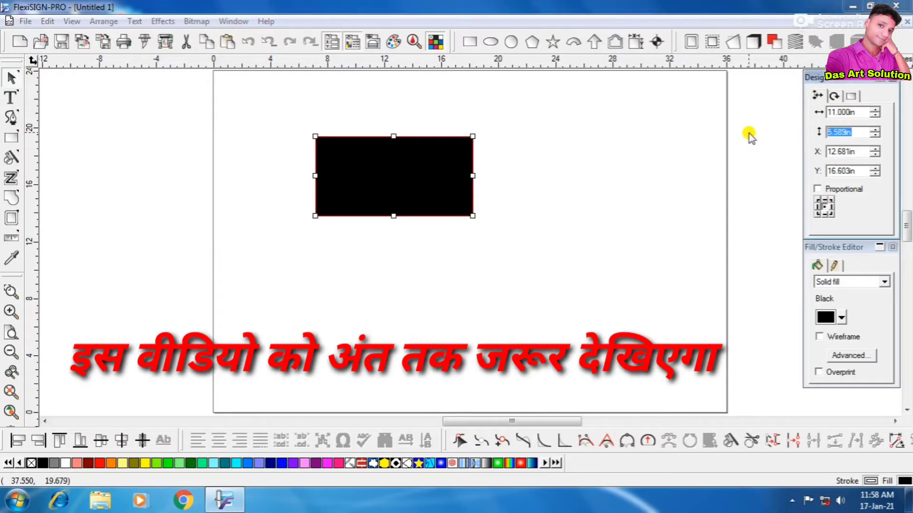
text(2)
key(Return)
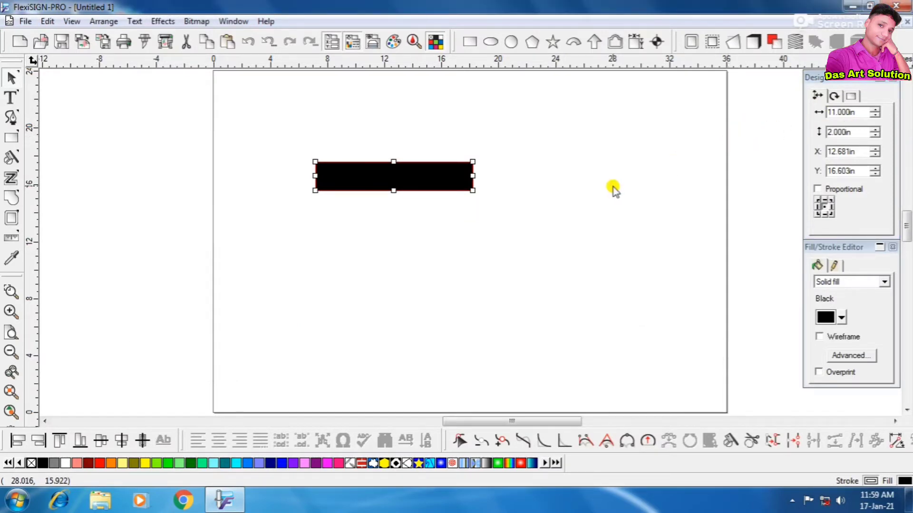
Step: Show the artwork as outlines and draw a second rectangle, about 10.75 × 1.51 in, inside the first one
drag(266, 141, 475, 214)
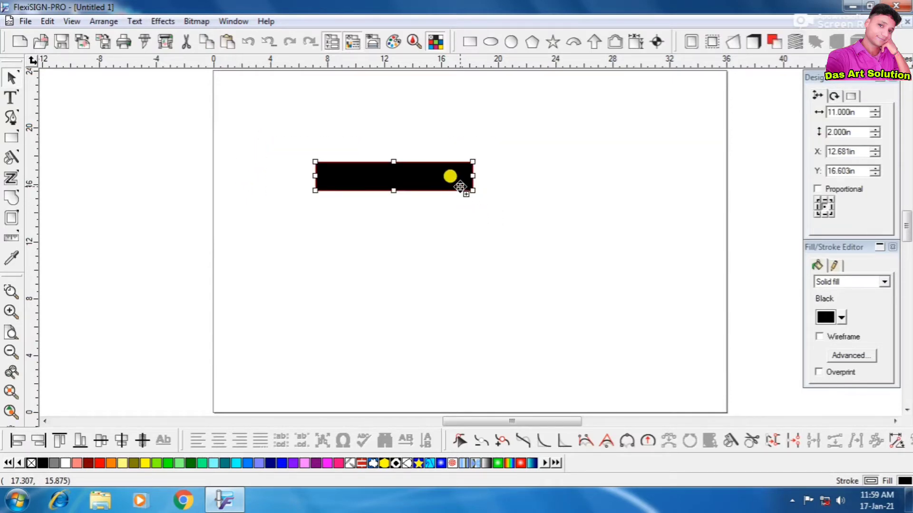
drag(316, 162, 508, 213)
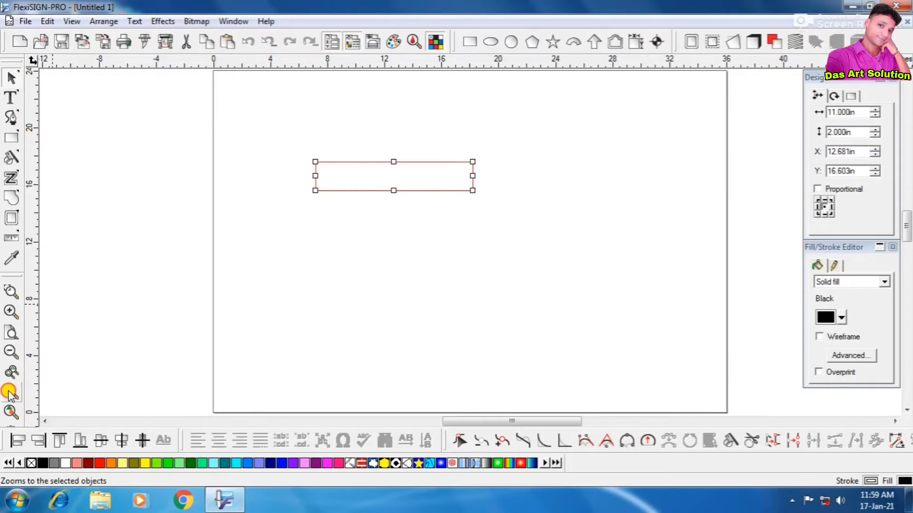
click(11, 393)
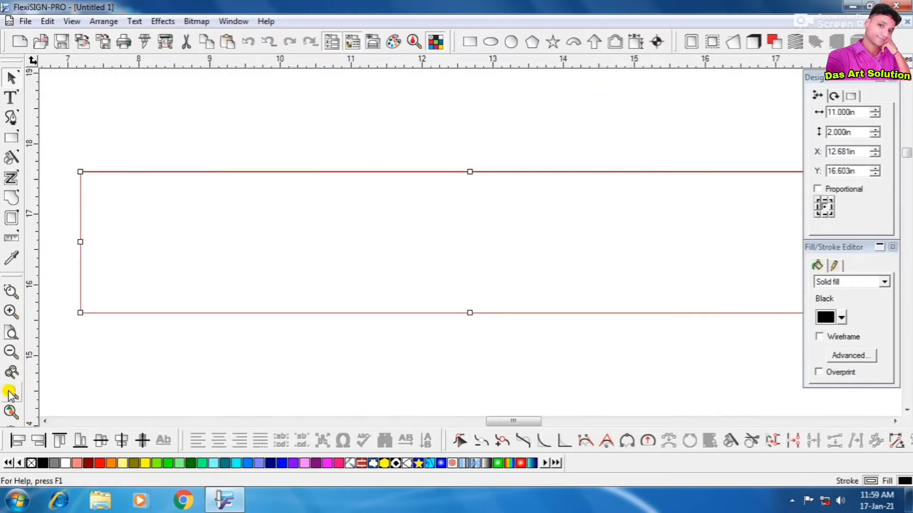
click(9, 353)
click(255, 153)
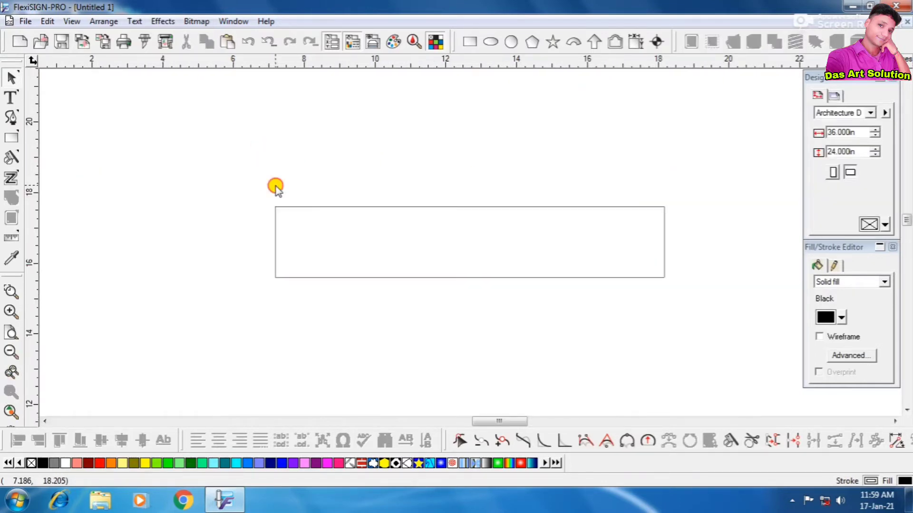
click(302, 207)
click(475, 42)
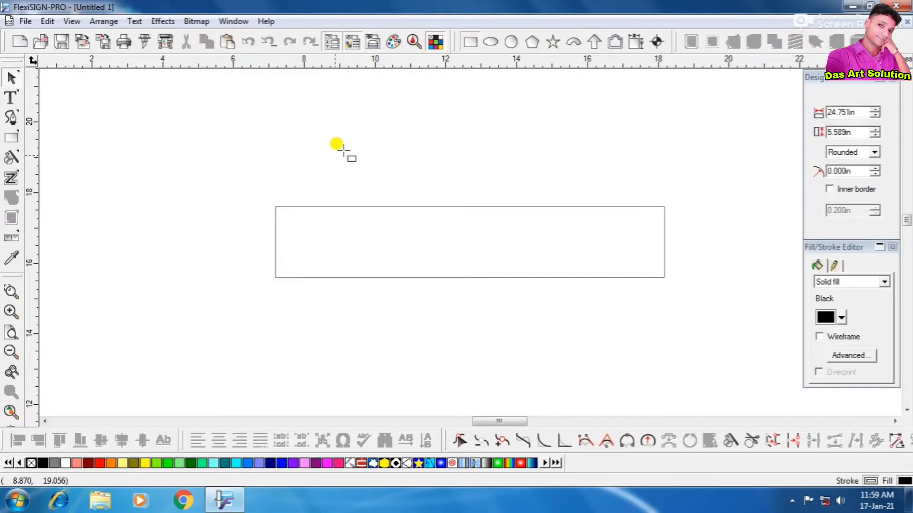
drag(278, 218, 659, 272)
click(10, 79)
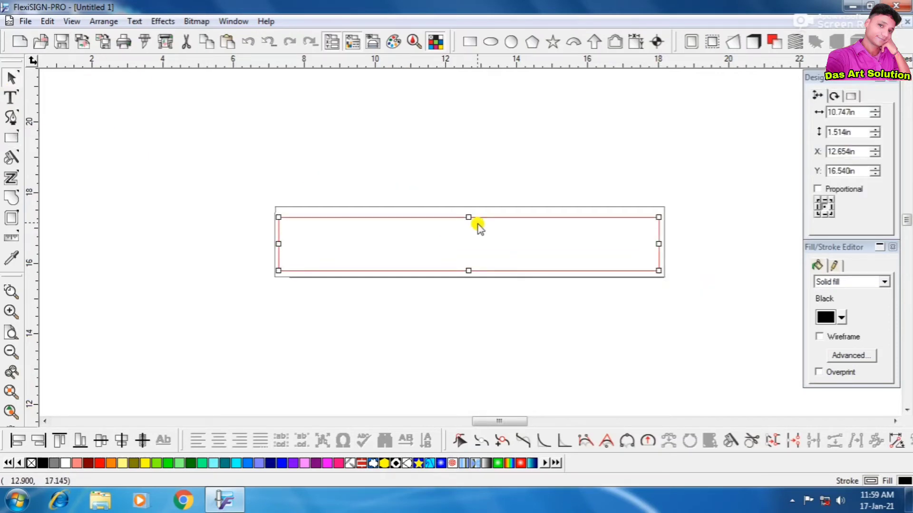
Step: Stretch the inner rectangle's upper, lower and right edges outward to a narrow even border, making it about 1.76 in high
drag(469, 216, 469, 205)
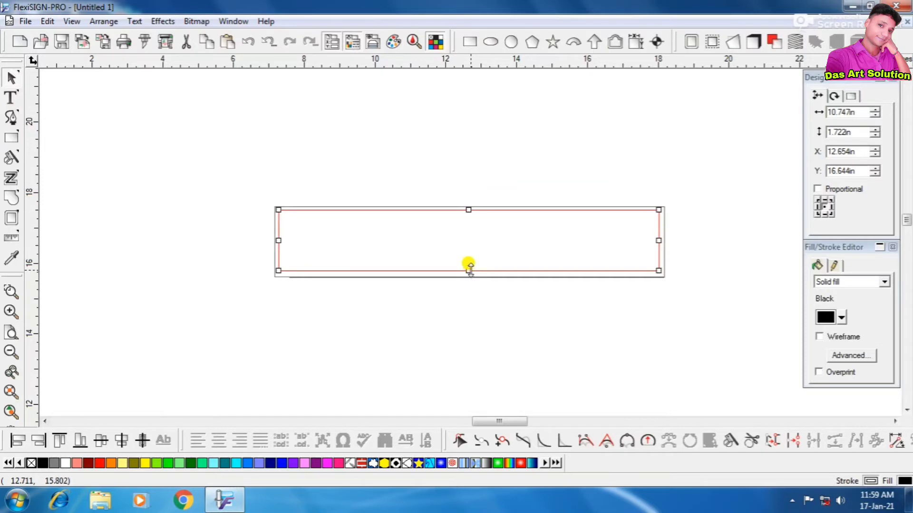
drag(470, 270, 469, 272)
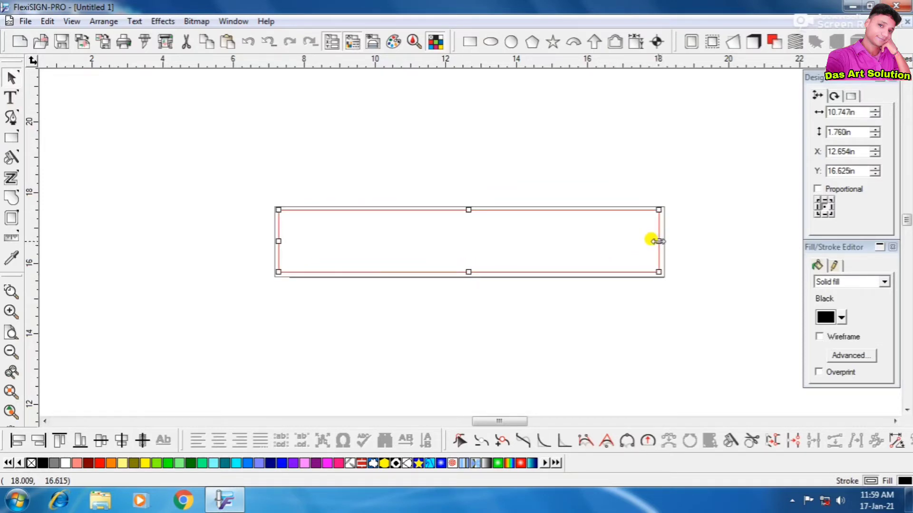
drag(657, 241, 661, 243)
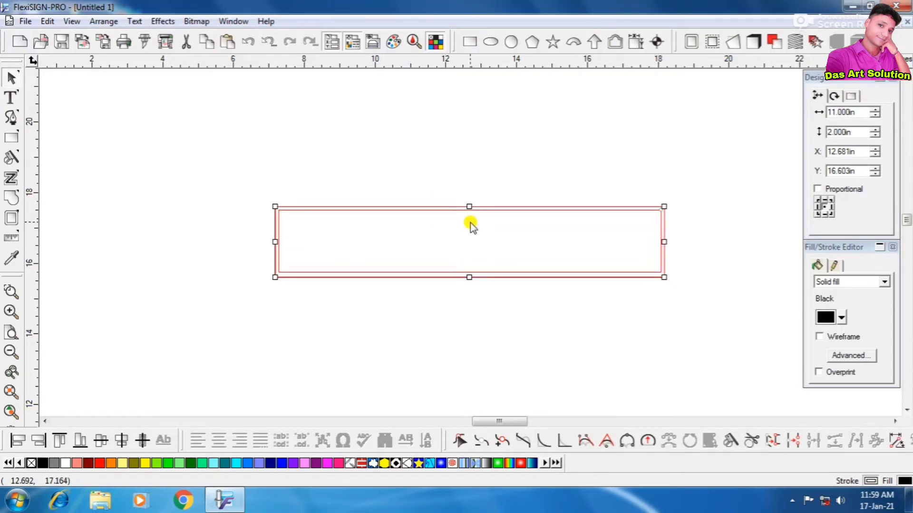
click(370, 187)
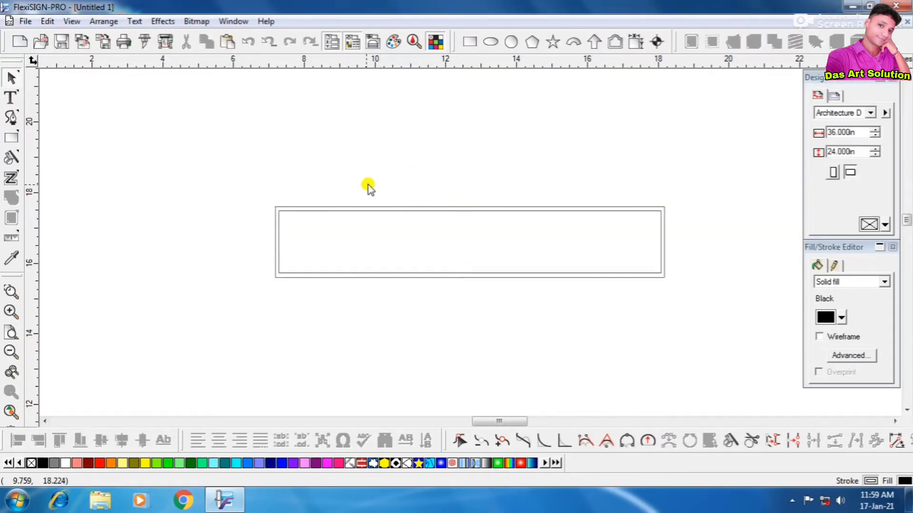
Step: Draw a third rectangle, about 10.52 × 1.51 in, inside the two existing frames
click(469, 42)
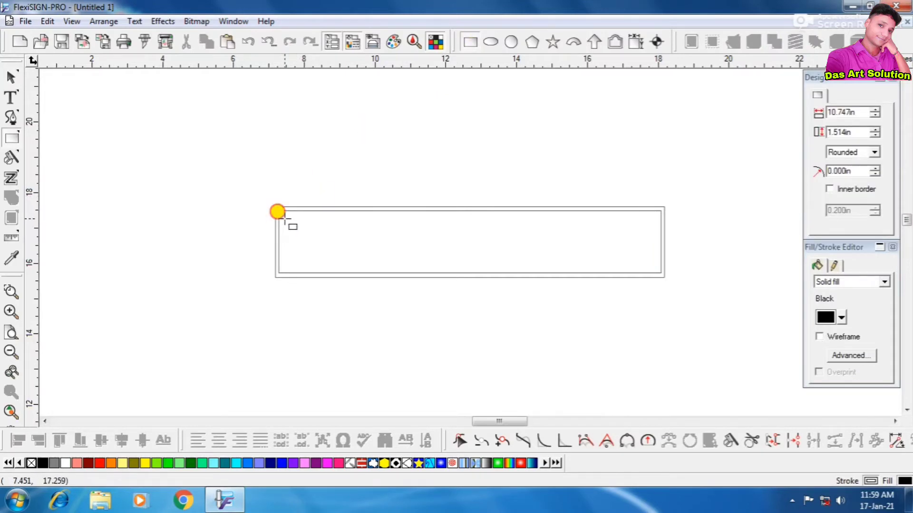
drag(284, 219, 657, 274)
click(12, 77)
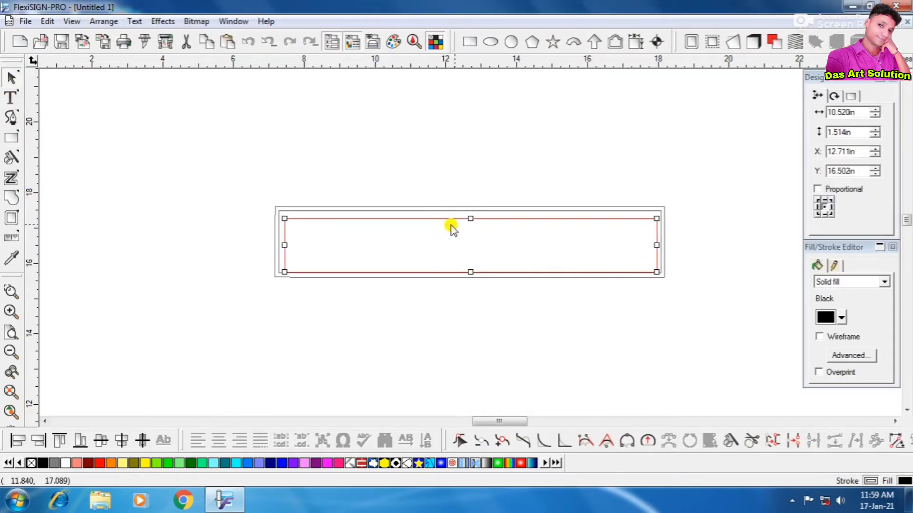
Step: Adjust the innermost rectangle's four edges to leave a thin even gap to the middle frame, about 10.67 × 1.59 in overall
drag(471, 219, 469, 208)
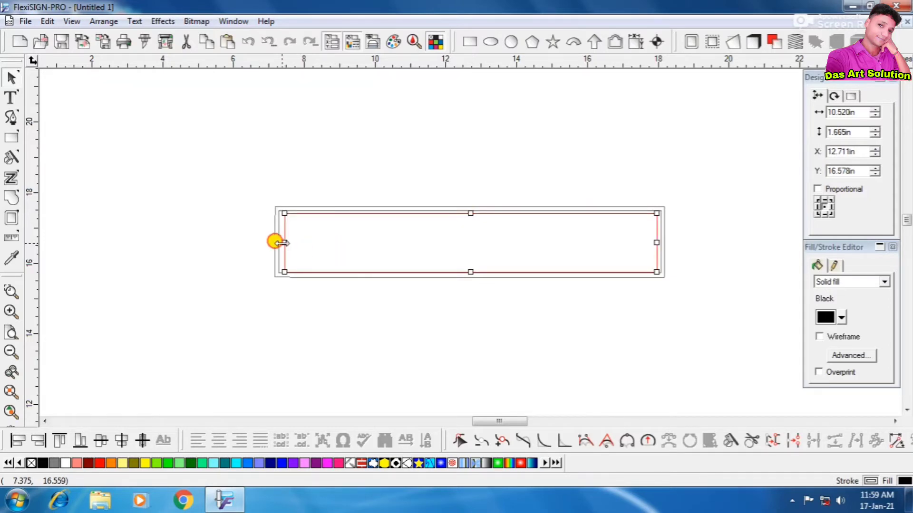
drag(282, 243, 275, 242)
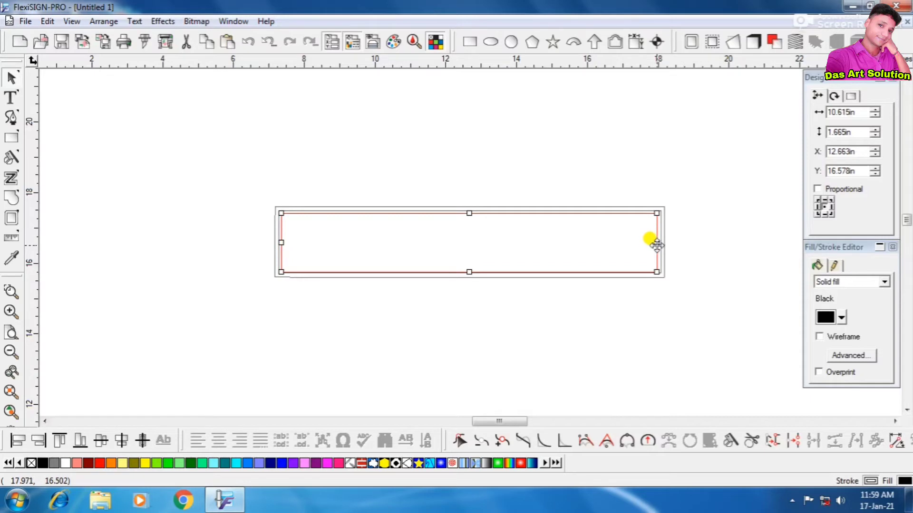
drag(658, 243, 661, 244)
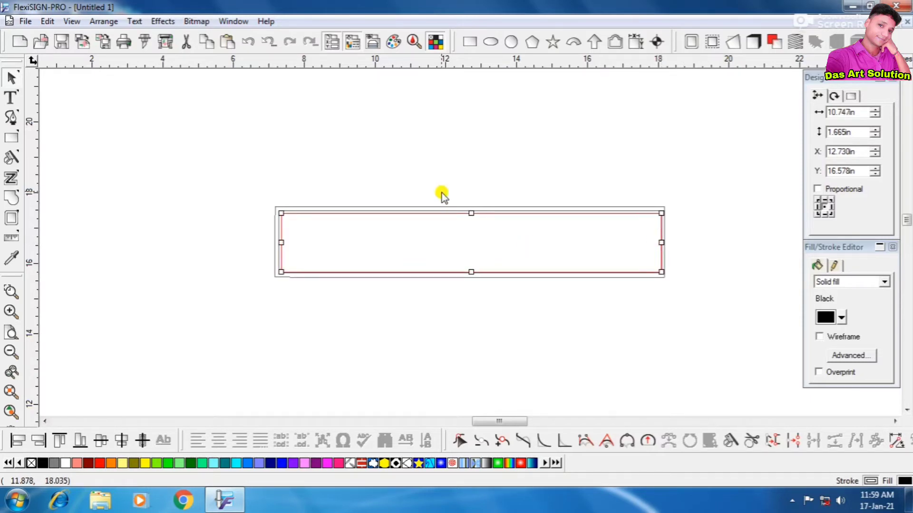
drag(442, 182, 487, 233)
click(482, 220)
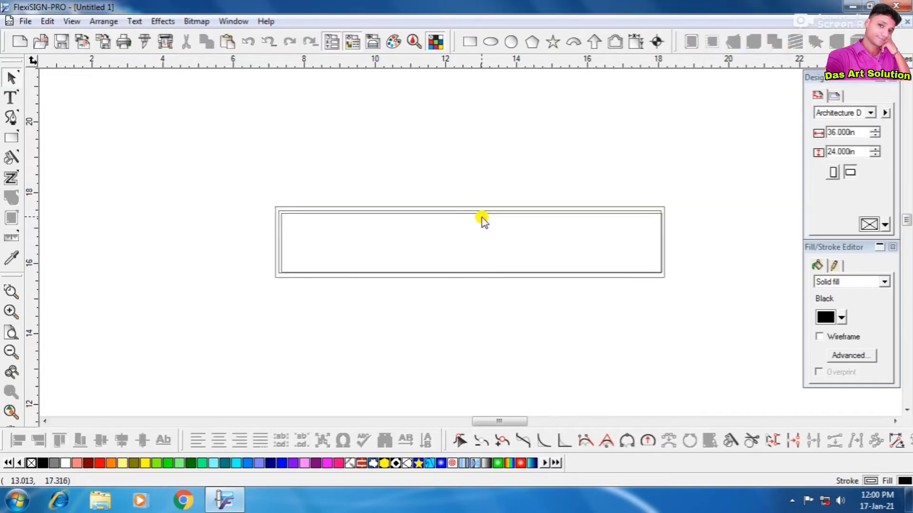
click(481, 218)
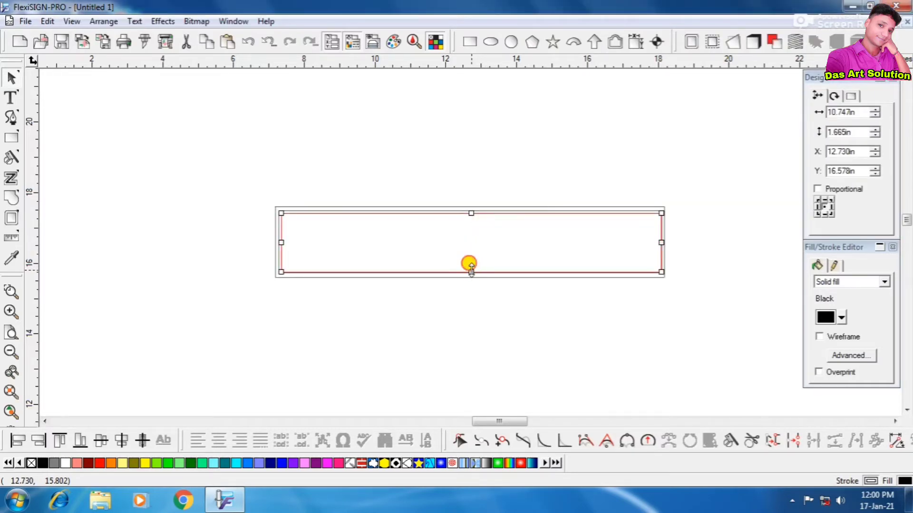
drag(471, 270, 471, 269)
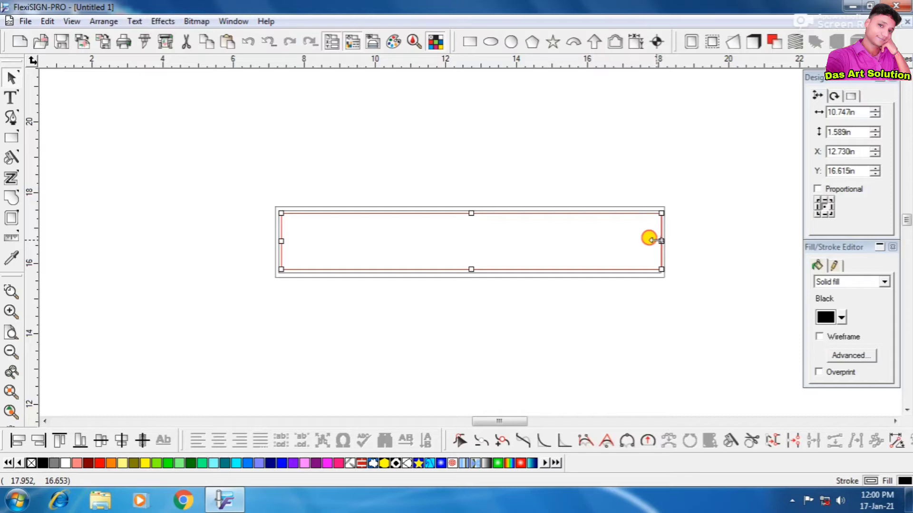
drag(658, 240, 658, 241)
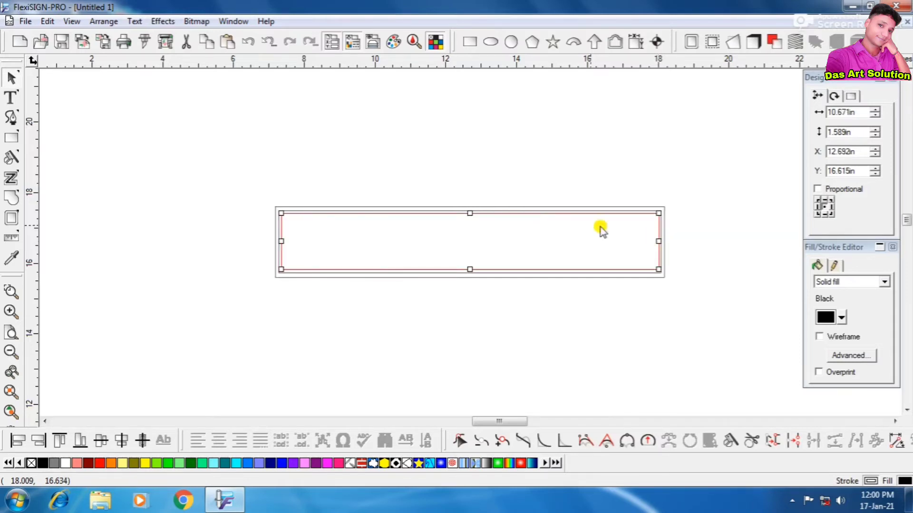
click(517, 230)
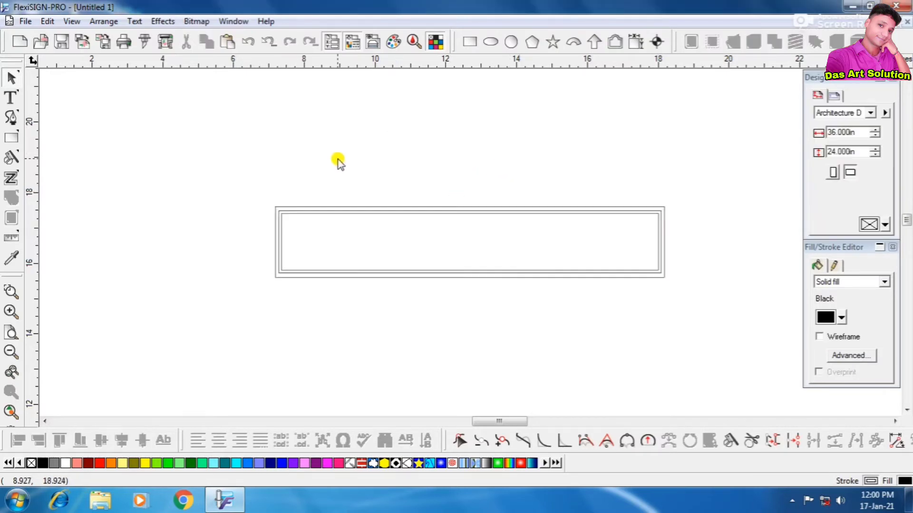
Step: Add the text "police" in the empty area above and to the left of the nested rectangles
click(7, 99)
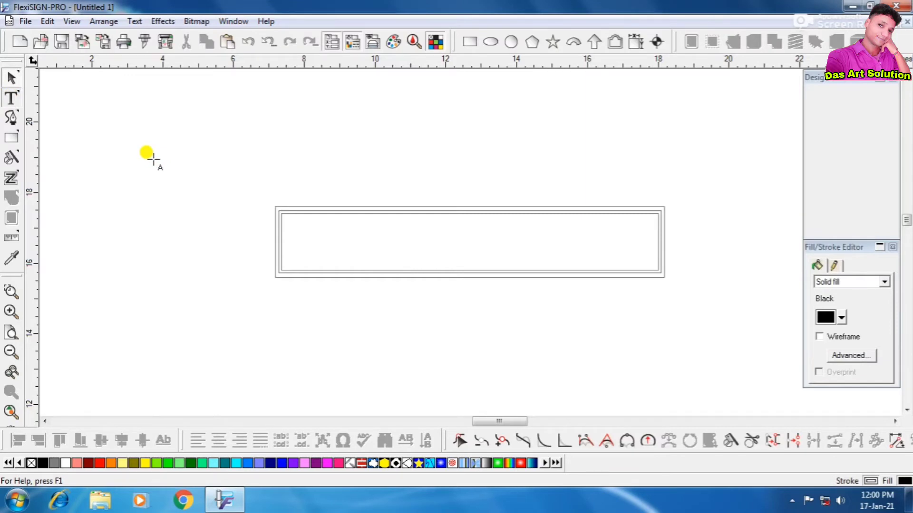
click(153, 159)
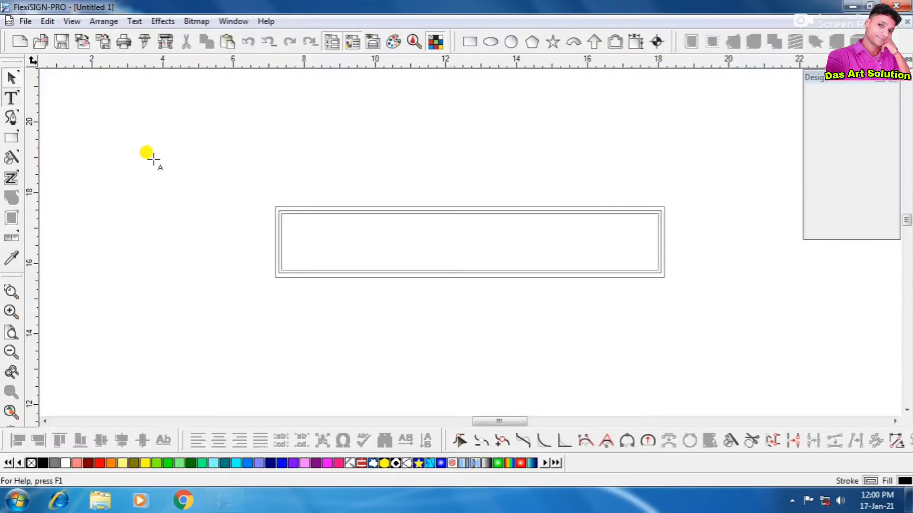
text(p)
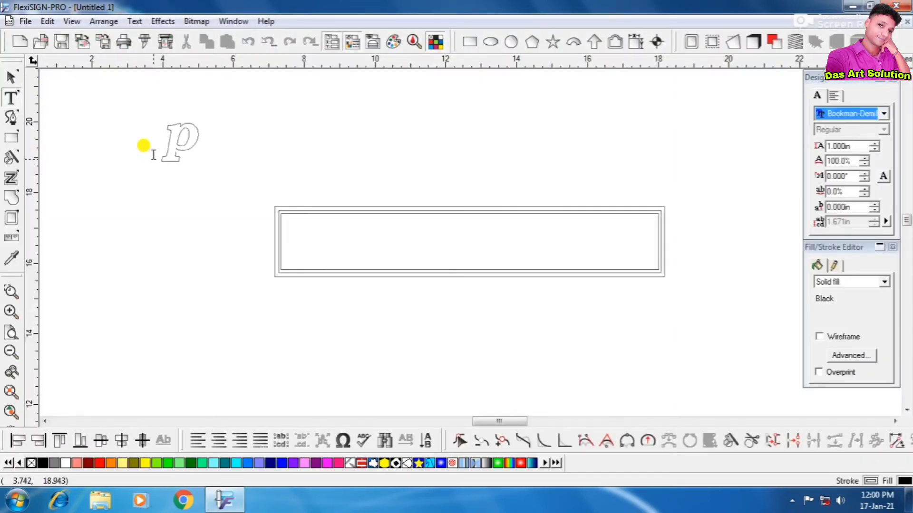
text(olice)
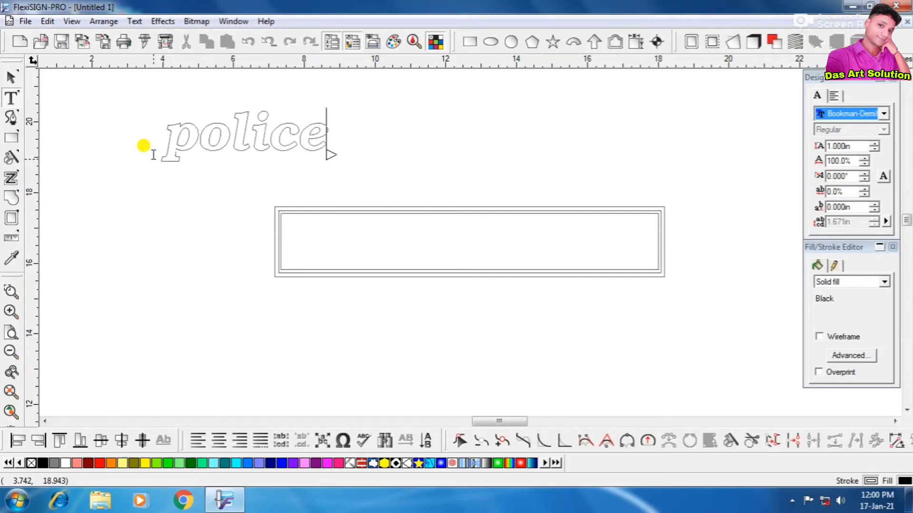
click(10, 77)
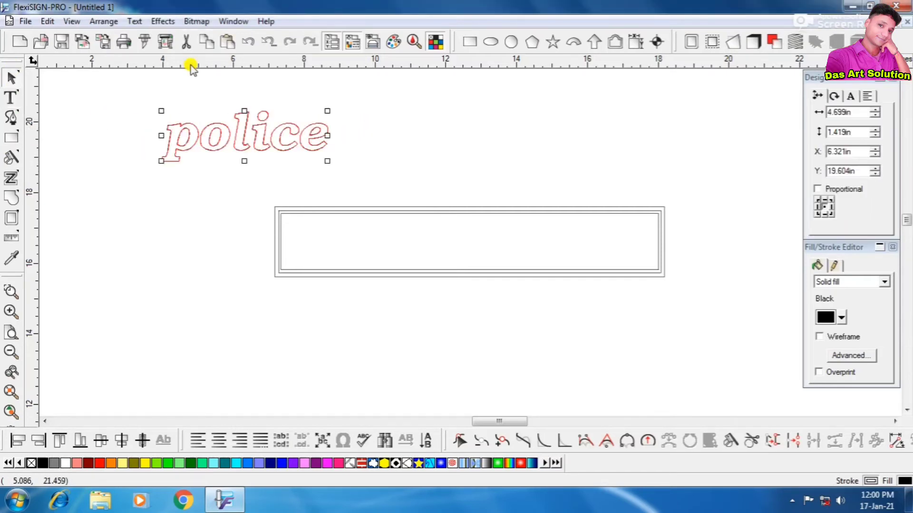
Step: Convert the "police" text to upper case
click(143, 22)
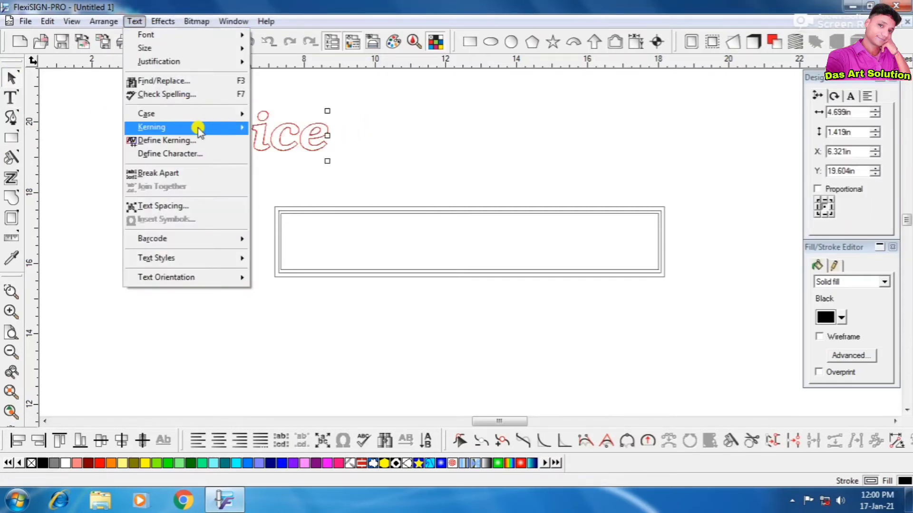
mouse_move(203, 117)
click(264, 113)
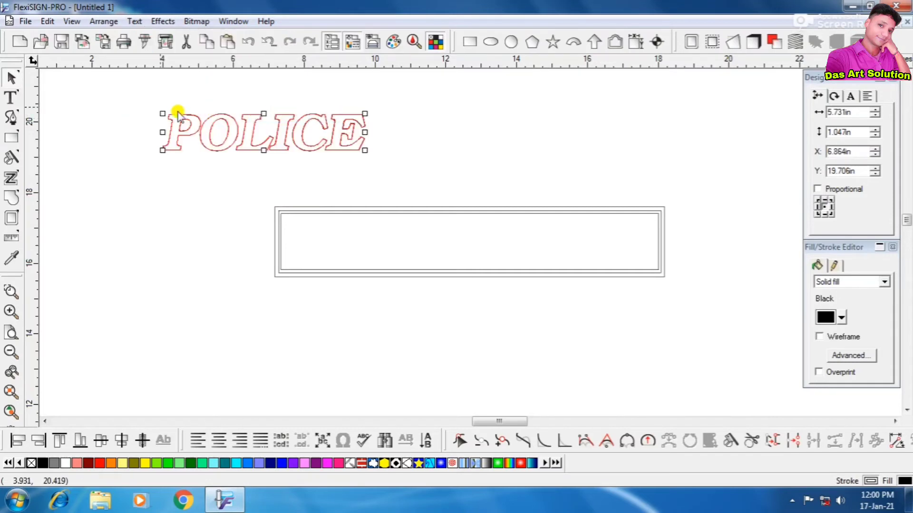
drag(137, 105, 394, 148)
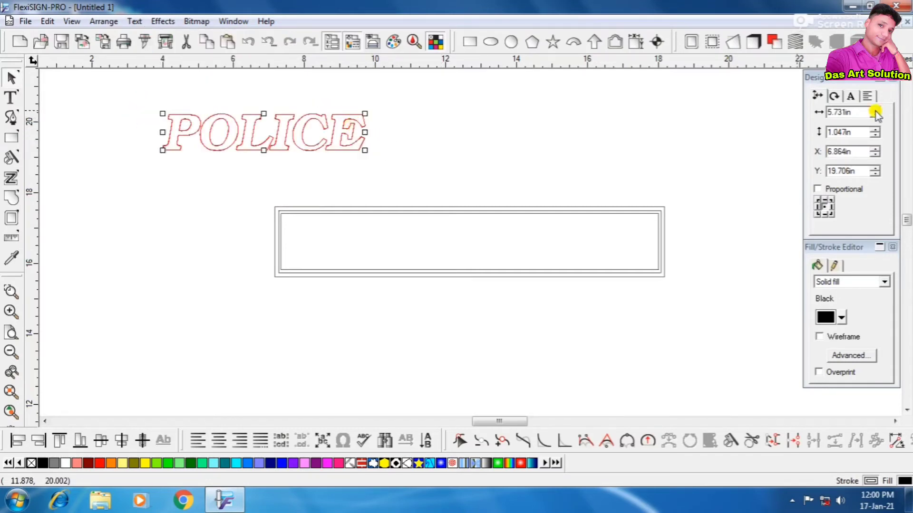
Step: Change the font of the POLICE text to Arial Black
click(849, 97)
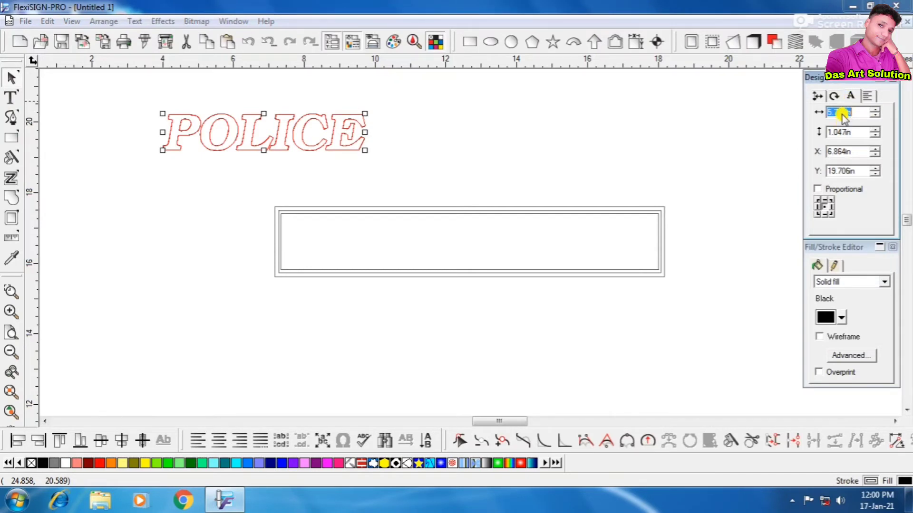
key(t)
click(842, 113)
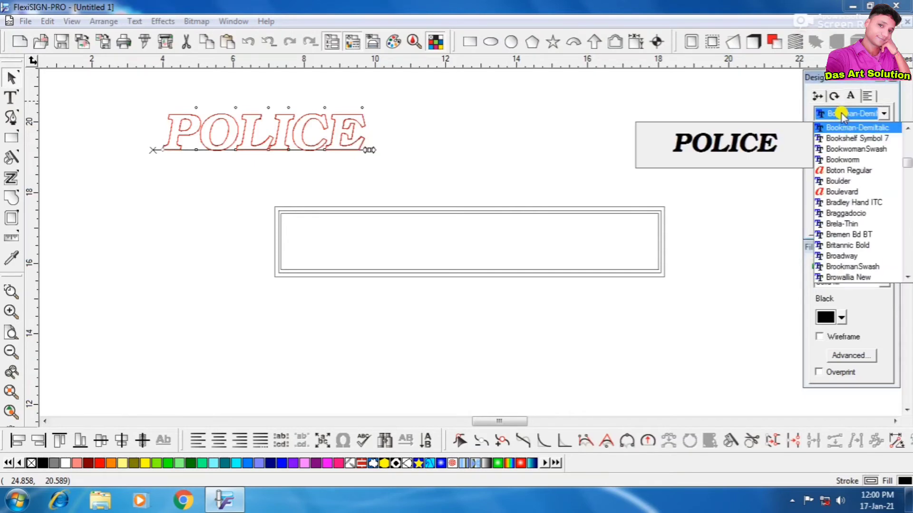
text(ari)
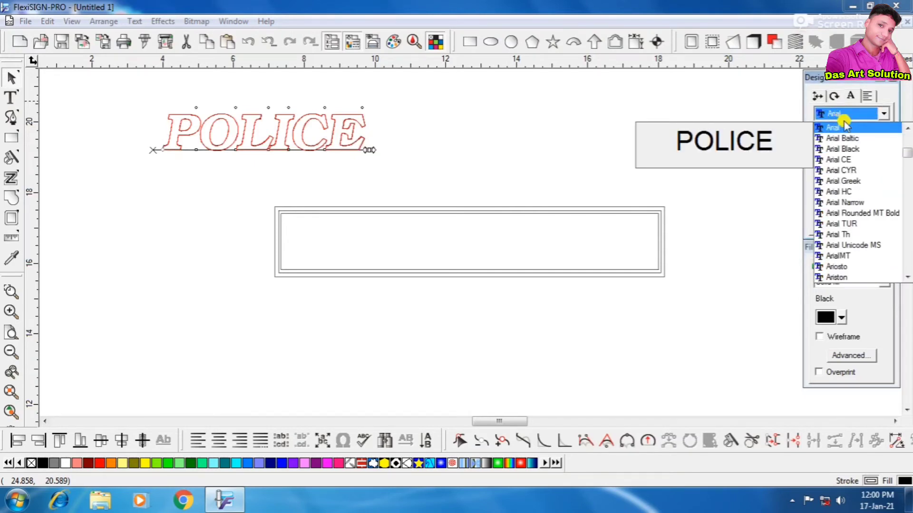
key(Return)
key(Escape)
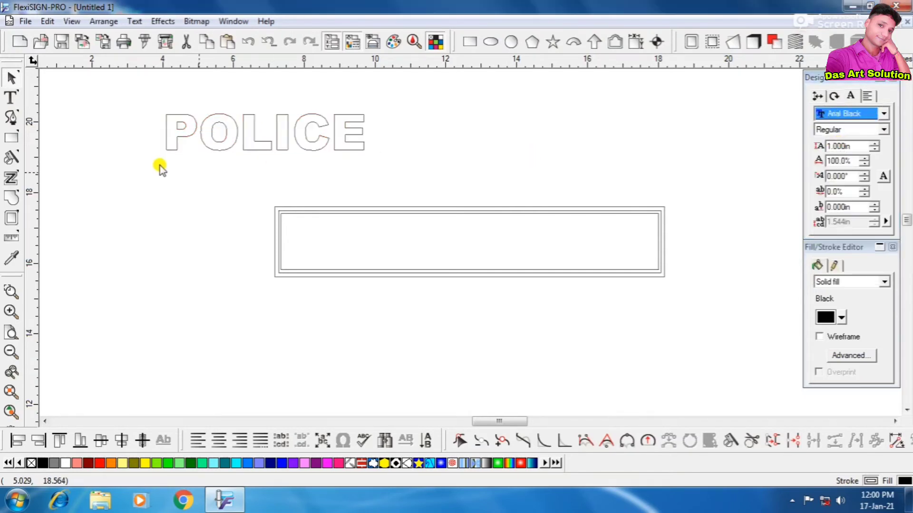
Step: Move the POLICE lettering into the innermost rectangle and stretch it to nearly fill the frame's width, centred within the borders
drag(141, 96, 644, 244)
drag(308, 243, 288, 243)
drag(177, 169, 692, 297)
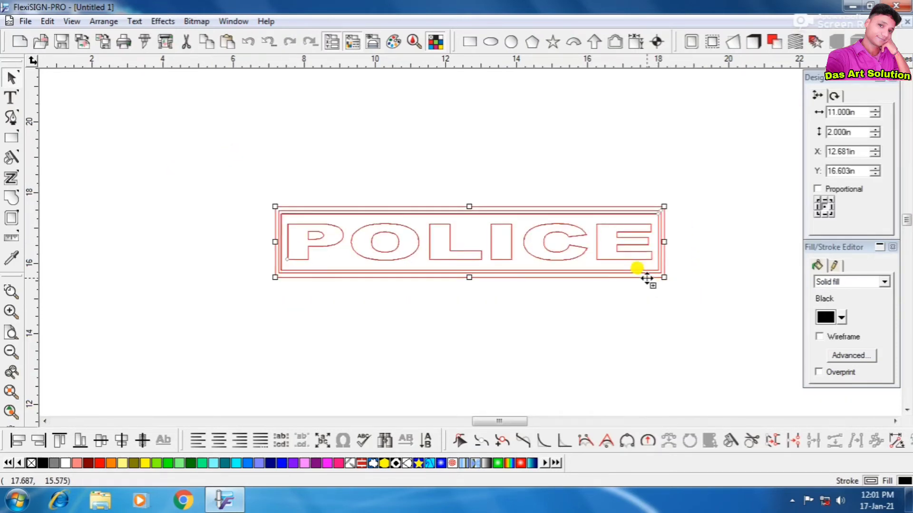
click(452, 315)
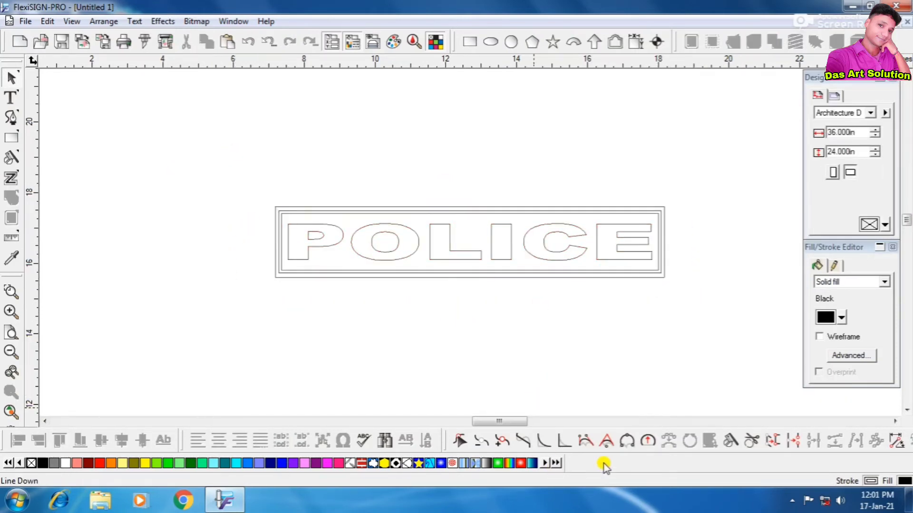
Step: Slice the frames and lettering with the knife along a diagonal from the sign's upper-right corner to its lower-left corner
click(729, 442)
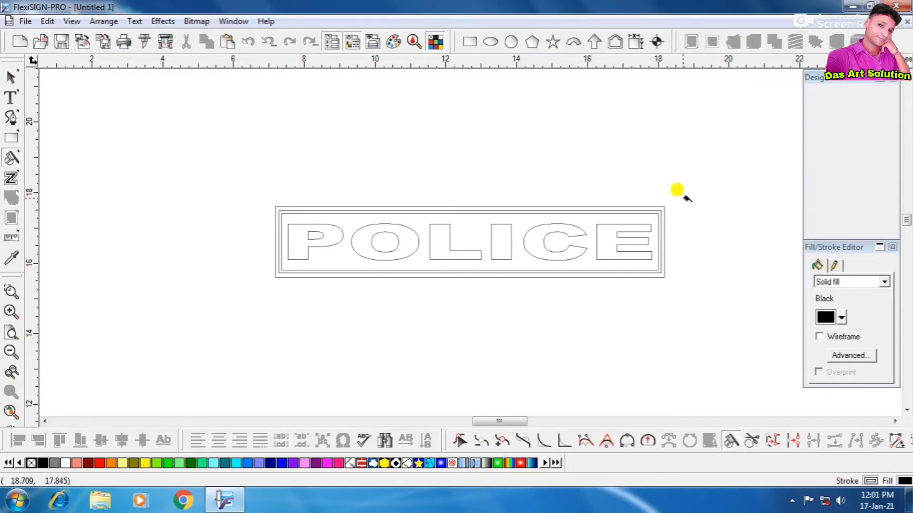
drag(719, 196, 150, 305)
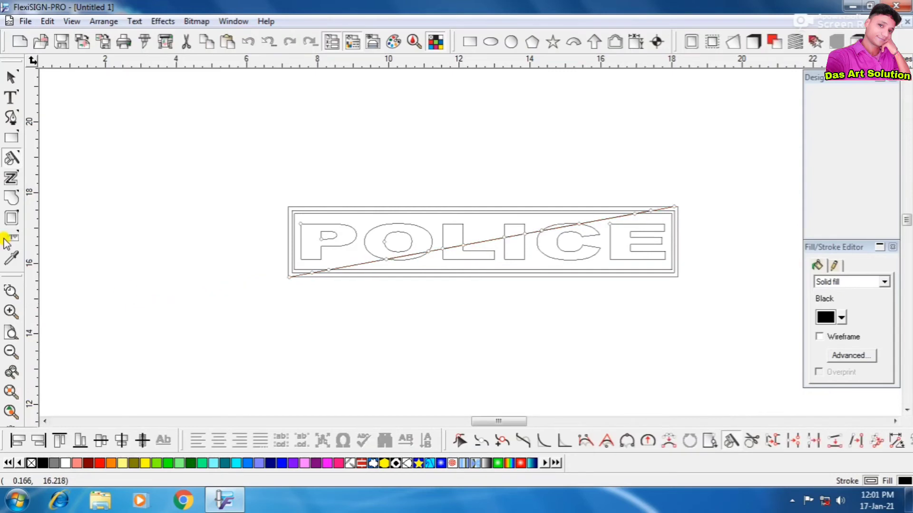
click(11, 74)
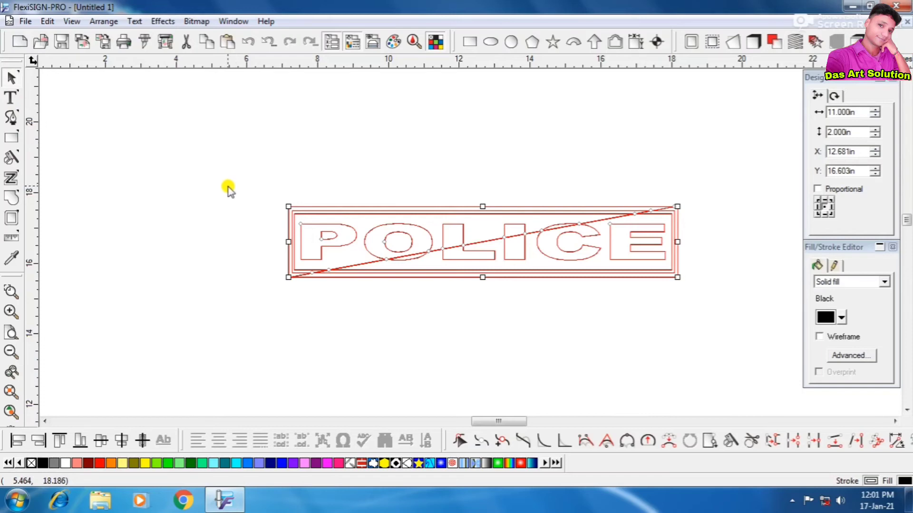
Step: Duplicate the whole sliced sign and place the copy directly below the original
drag(231, 189, 722, 299)
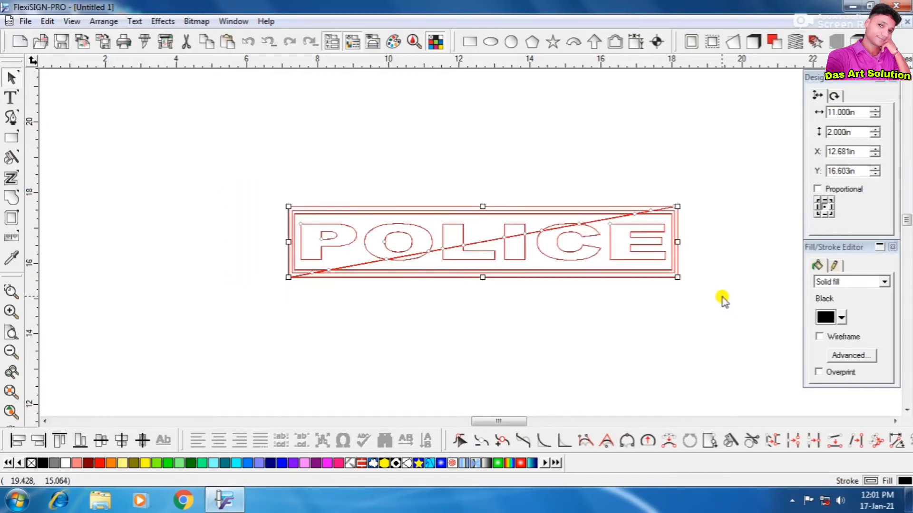
key(Down)
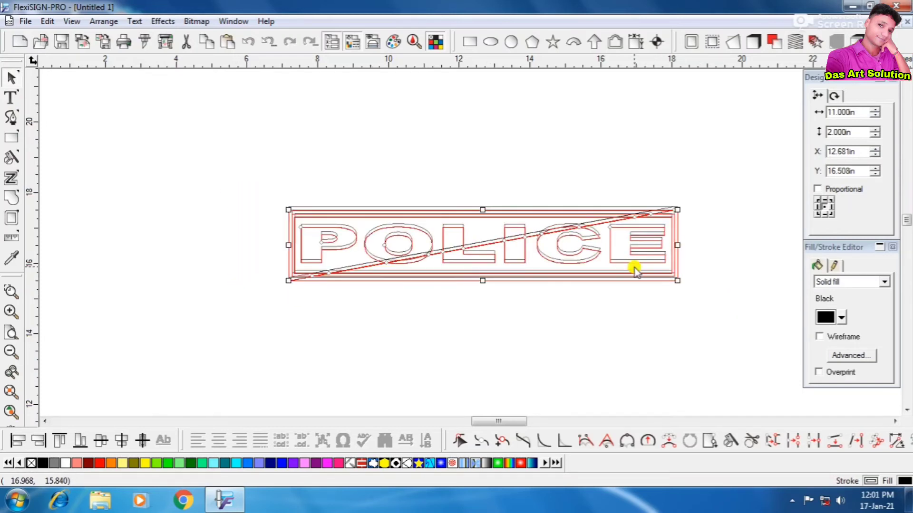
drag(542, 253, 541, 358)
click(230, 180)
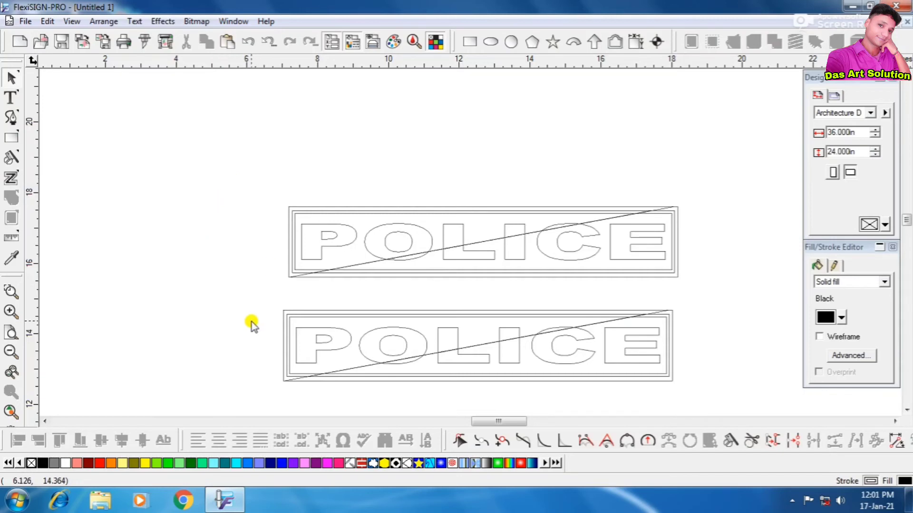
Step: Delete all frame and letter pieces above the diagonal in the lower copy of the sign
drag(253, 305, 345, 336)
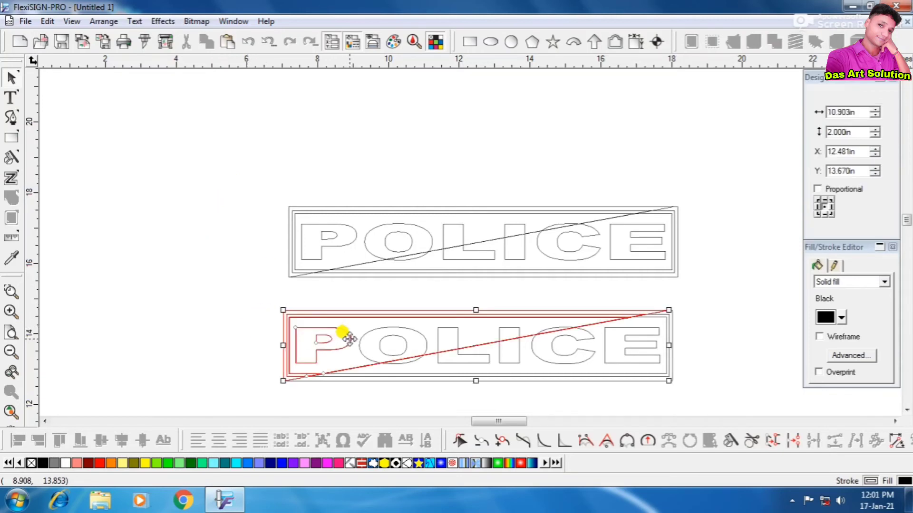
key(Delete)
mouse_move(291, 310)
mouse_down()
mouse_move(393, 322)
mouse_move(408, 339)
mouse_move(448, 330)
mouse_move(522, 336)
mouse_up()
key(Delete)
key(Delete)
key(Delete)
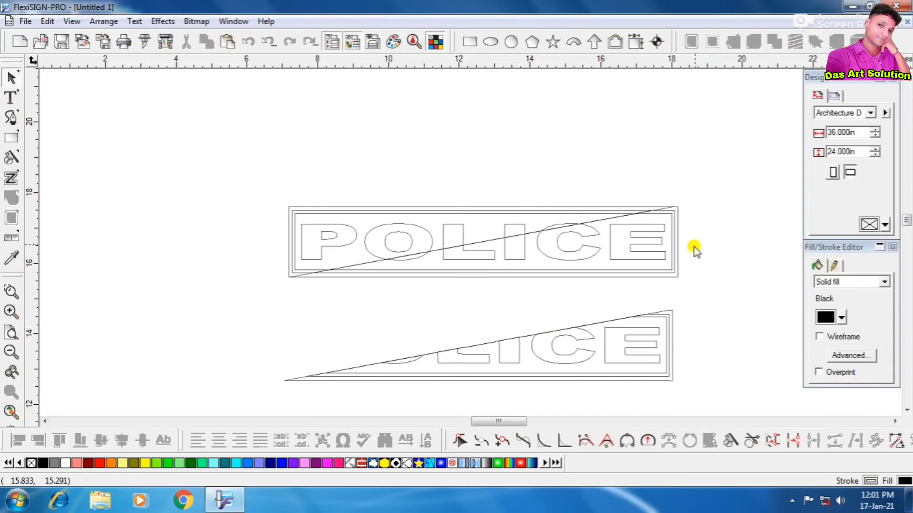
Step: Delete all frame and letter pieces below the diagonal in the upper sign
drag(690, 243, 615, 267)
key(Delete)
drag(603, 234, 473, 250)
key(Delete)
key(Delete)
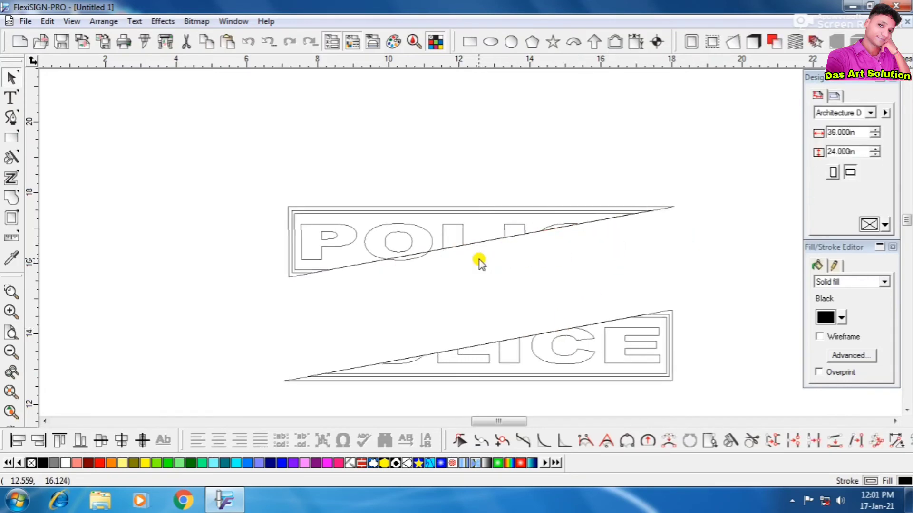
click(413, 260)
key(Delete)
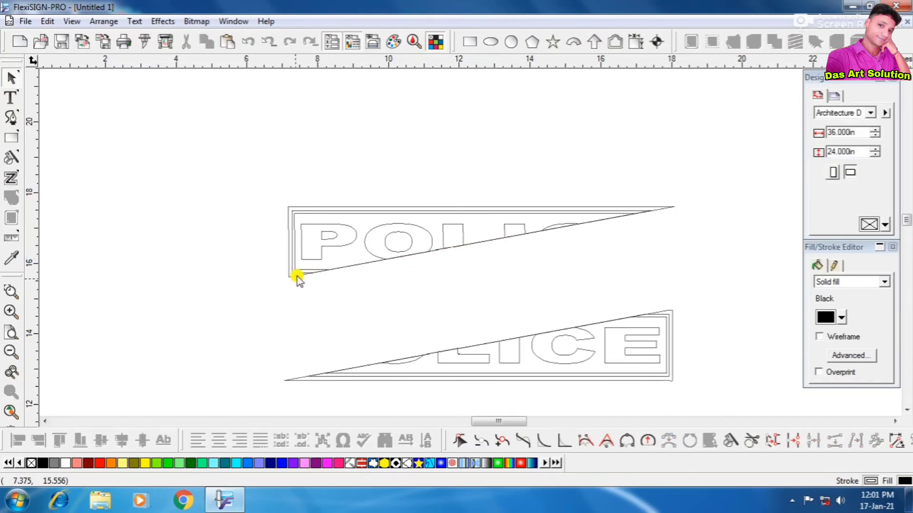
Step: Combine the upper half's pieces into a compound and fill it with red
drag(236, 192, 594, 241)
right_click(489, 206)
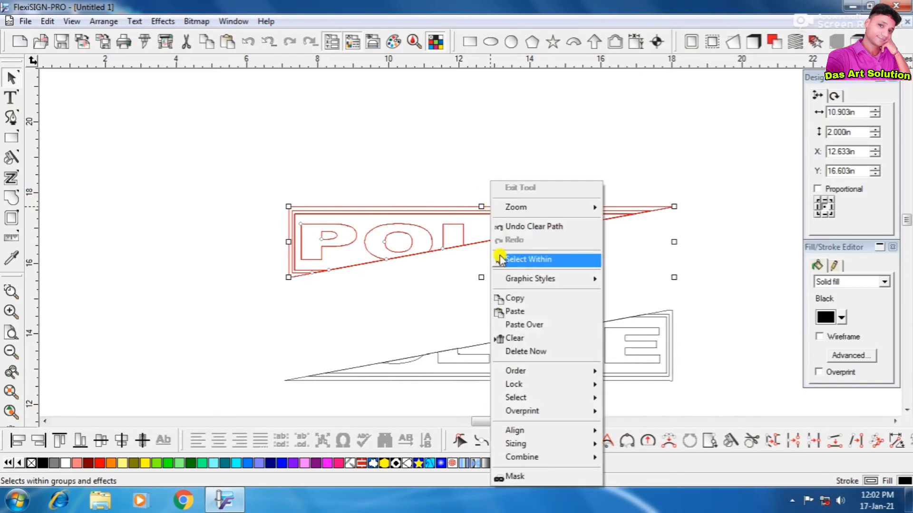
mouse_move(523, 462)
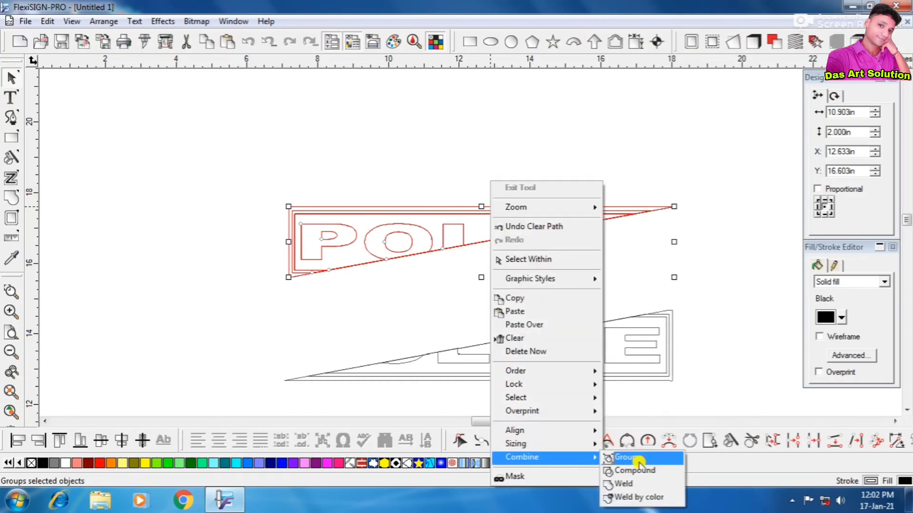
click(628, 470)
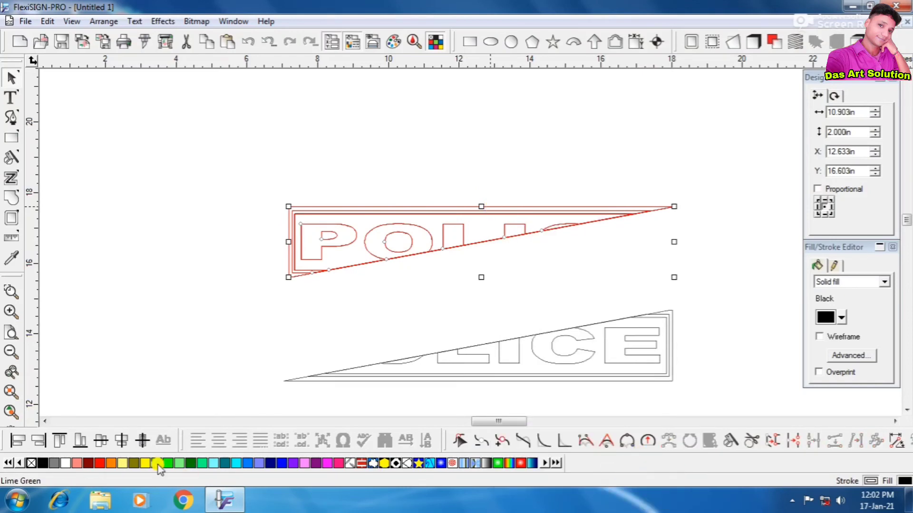
click(99, 463)
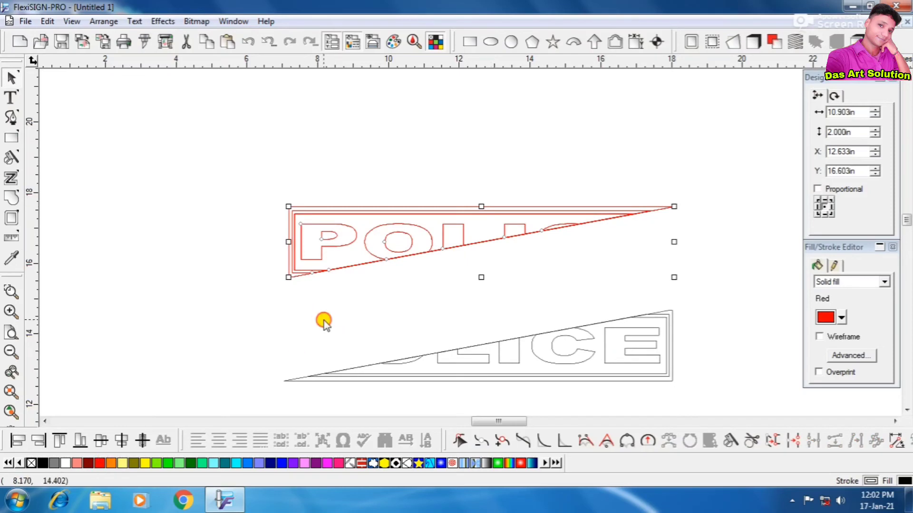
Step: Combine the lower half's pieces into a compound and fill it with blue
drag(324, 320, 716, 380)
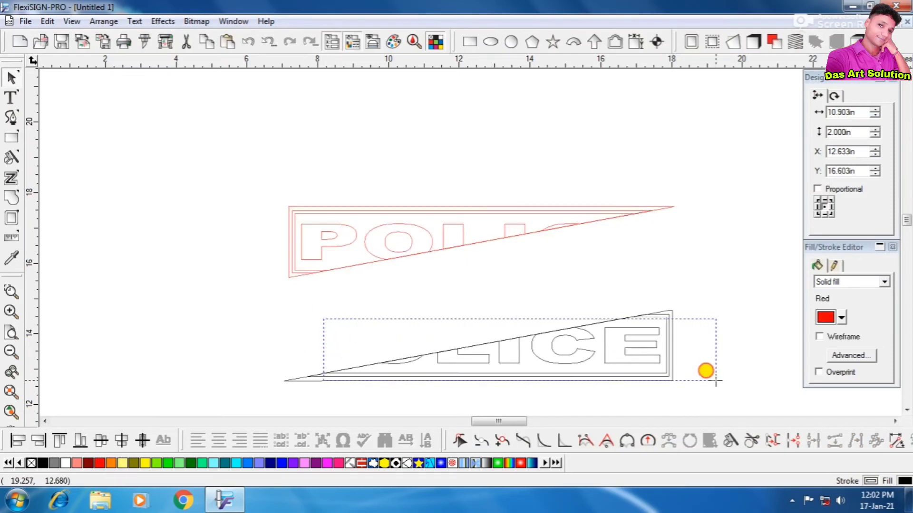
right_click(628, 352)
mouse_move(635, 365)
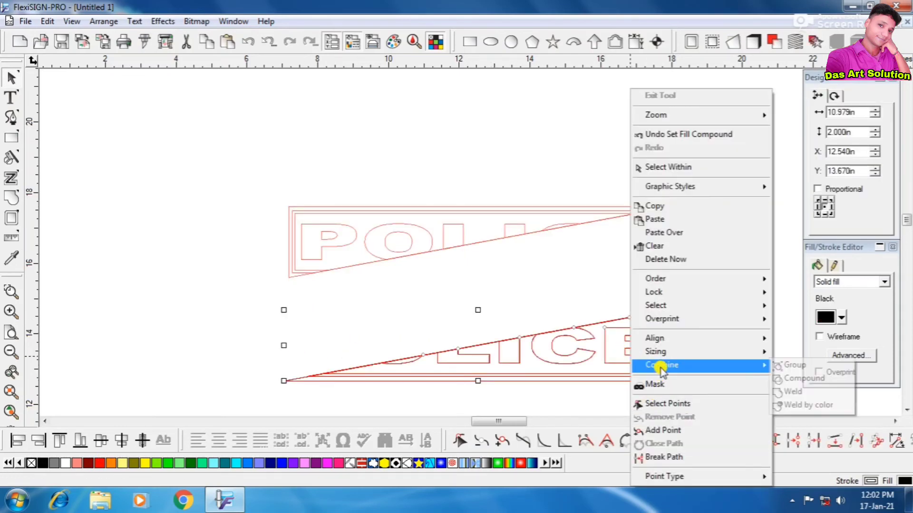
click(807, 378)
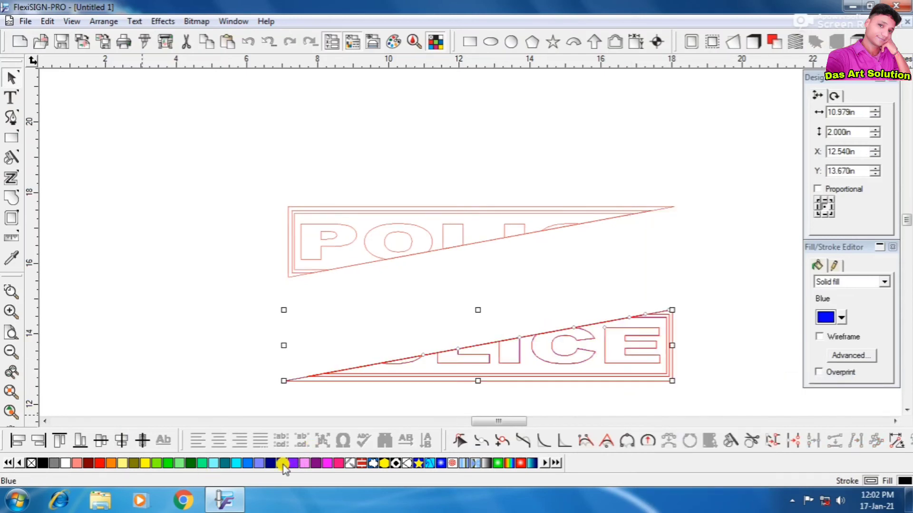
click(445, 315)
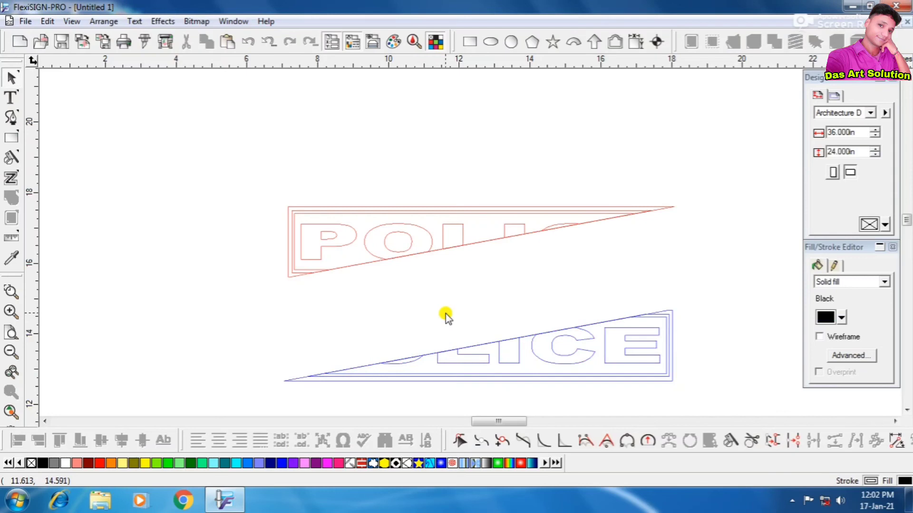
Step: Show the artwork with solid fills and move the blue half up against the red half to form one complete sign
key(ctrl+w)
key(ctrl+w)
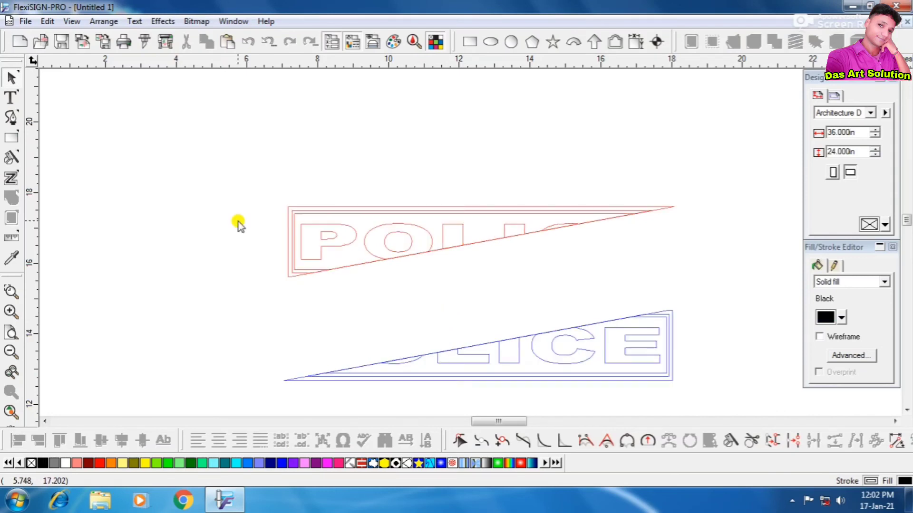
key(ctrl+w)
drag(397, 322, 572, 269)
drag(518, 284, 517, 286)
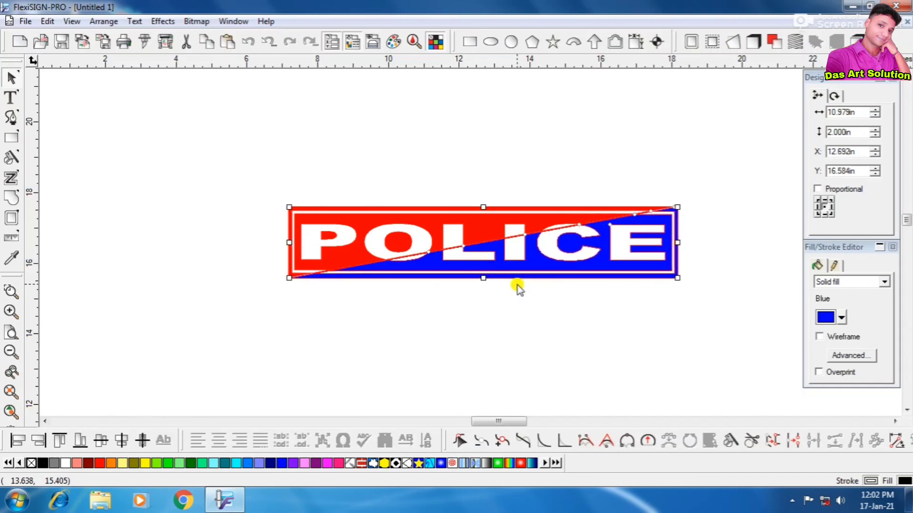
click(516, 330)
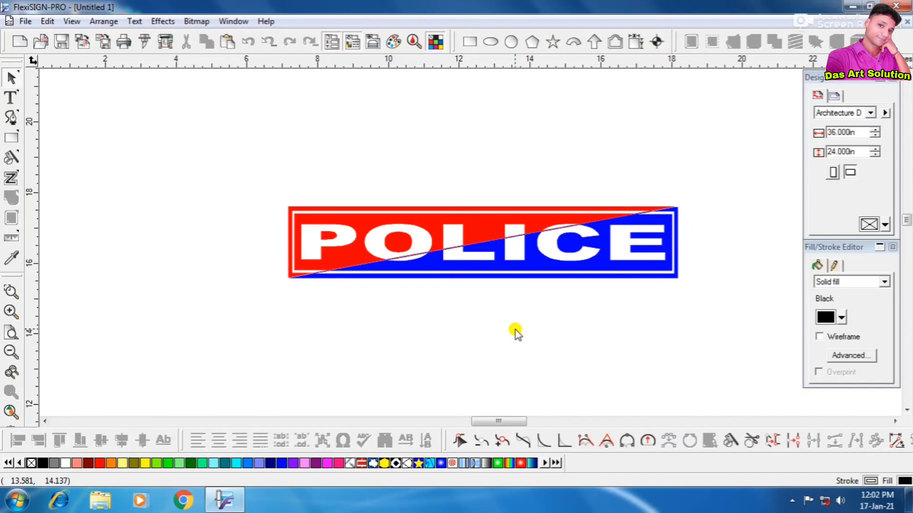
Step: Nudge the blue half in small increments to fine-tune its fit with the red half along the diagonal
drag(745, 261, 662, 289)
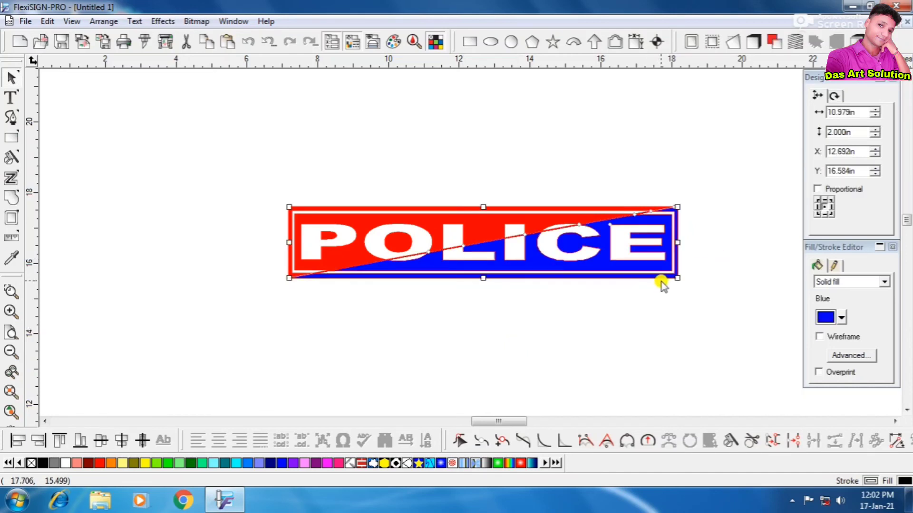
click(646, 296)
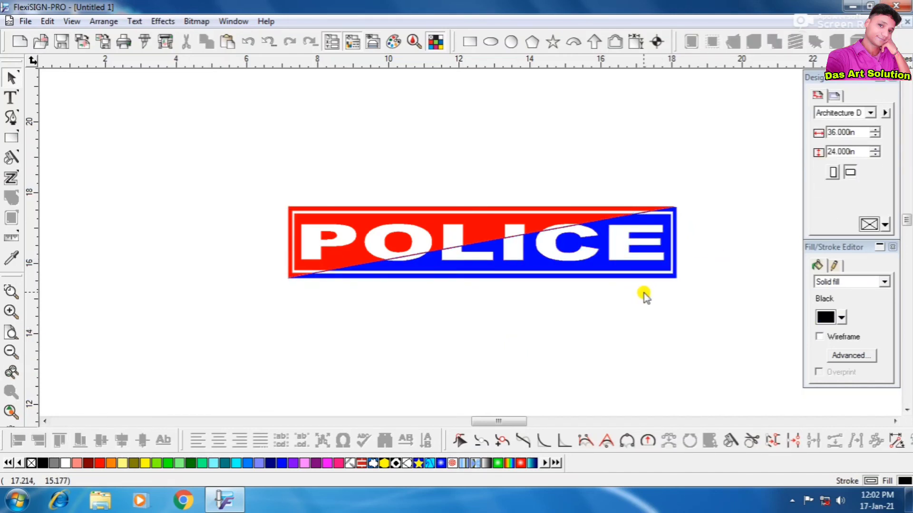
click(636, 245)
click(620, 291)
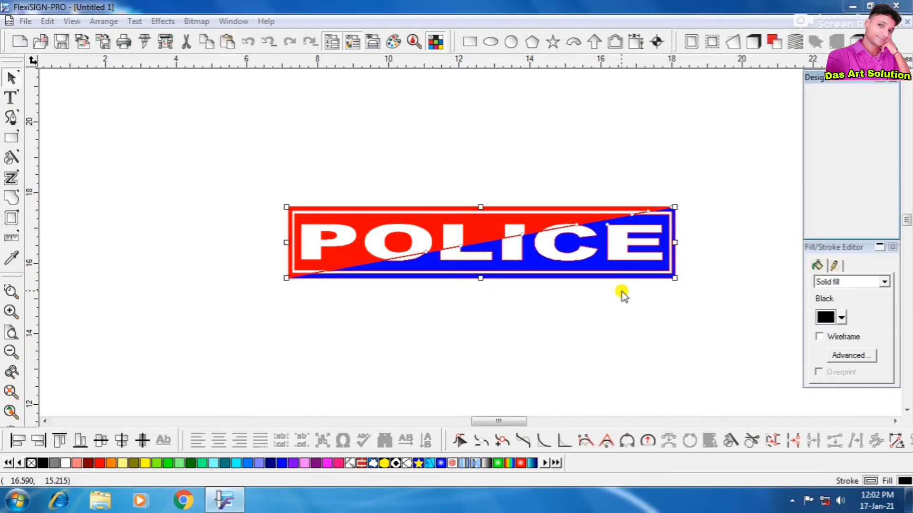
click(613, 248)
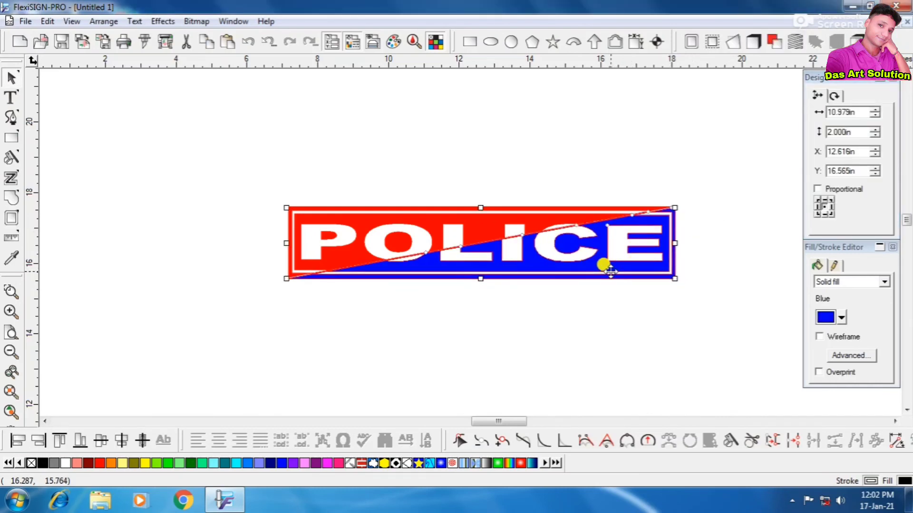
drag(610, 271, 610, 272)
key(Right)
key(Right)
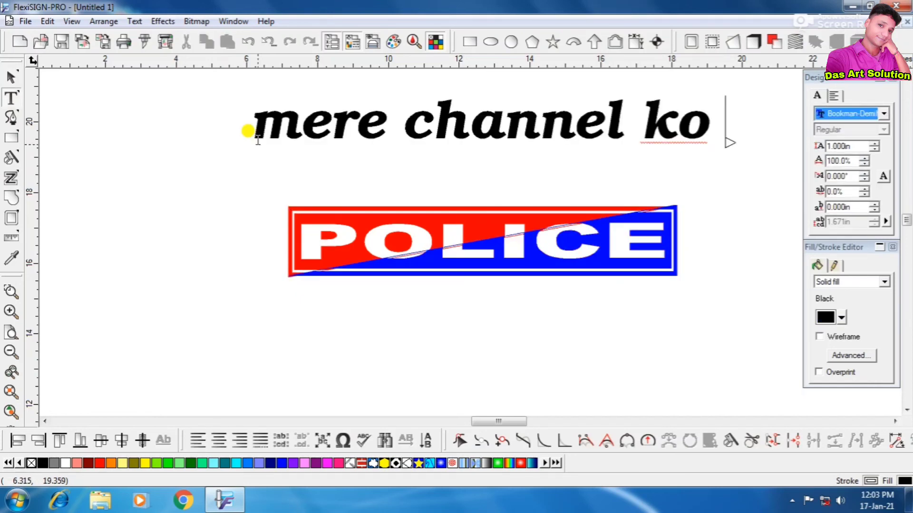
Step: Enter the text "mere channel ko subscrib" above the POLICE sign
text(sub)
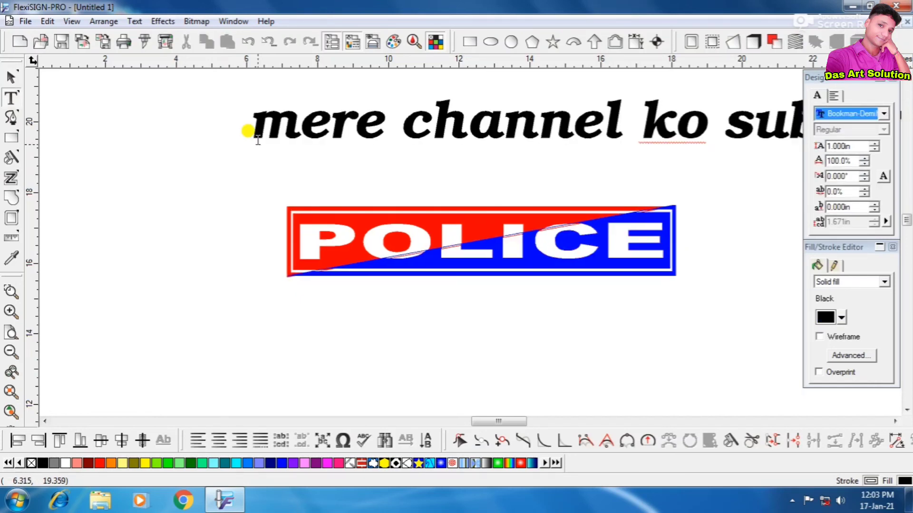
text(scrib)
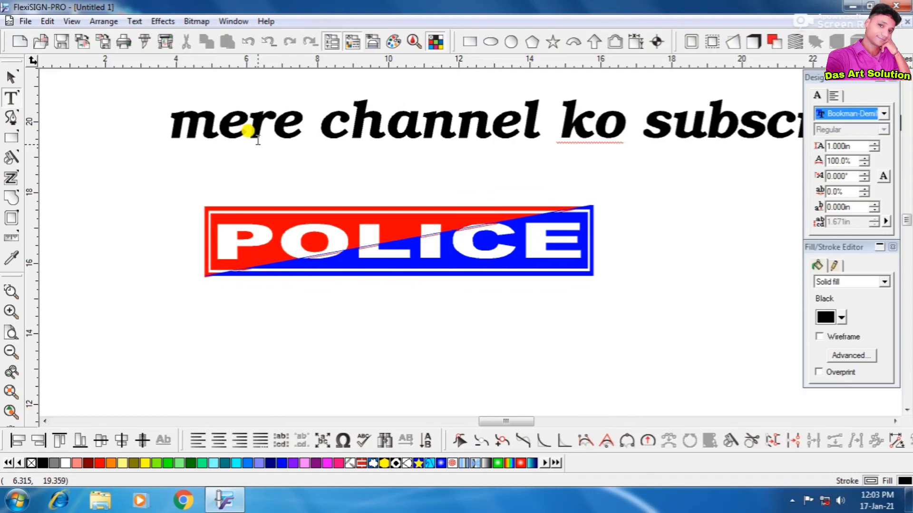